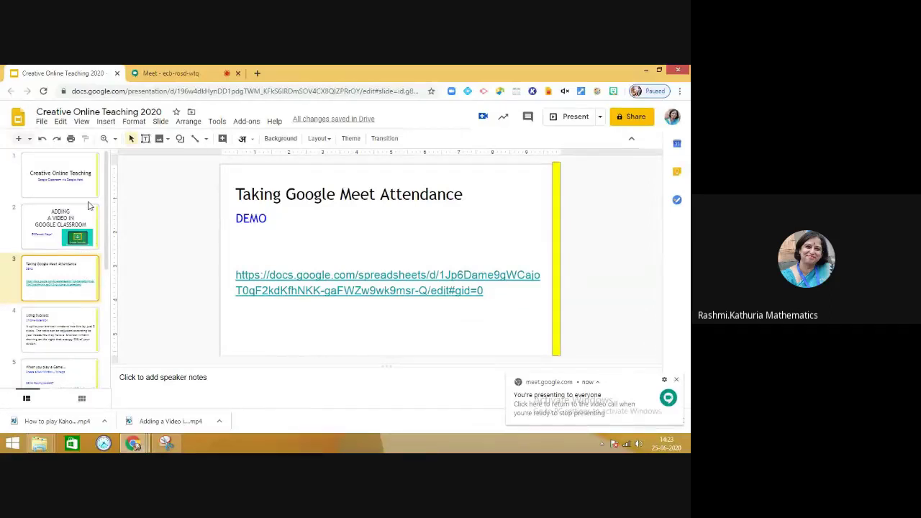
# Step: Go from the title slide to slide 5, 'When you play a Game...', with the Kahoot demo link
pyautogui.click(87, 190)
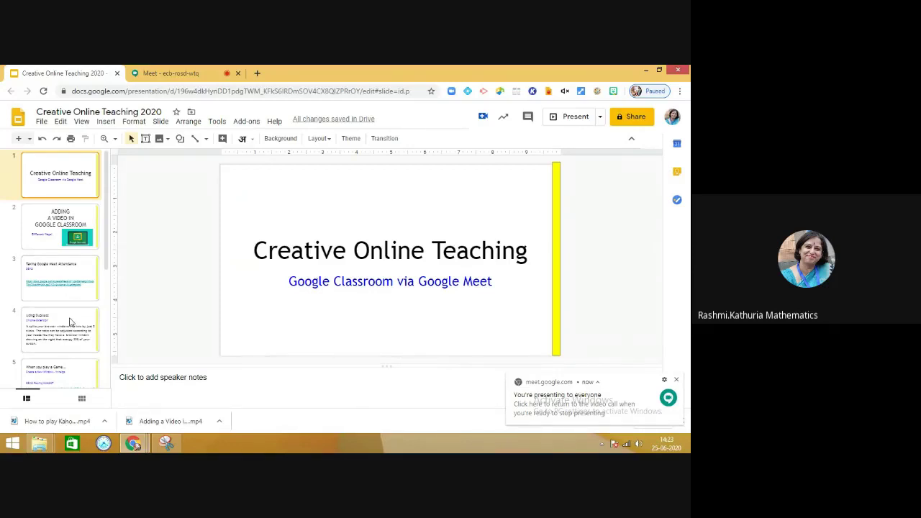
pyautogui.click(69, 375)
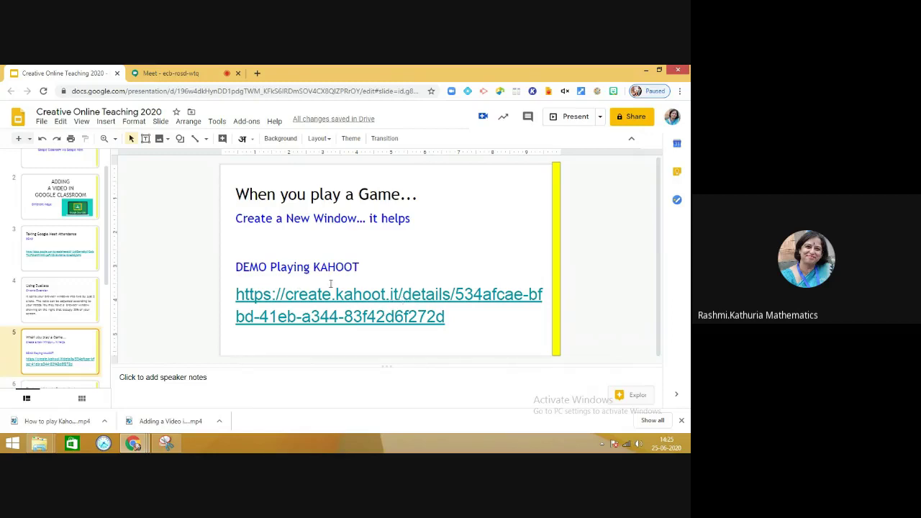
# Step: Open the slide's Kahoot link to the 'Quiz on Mensuration Class 8' page in a new tab
pyautogui.click(385, 298)
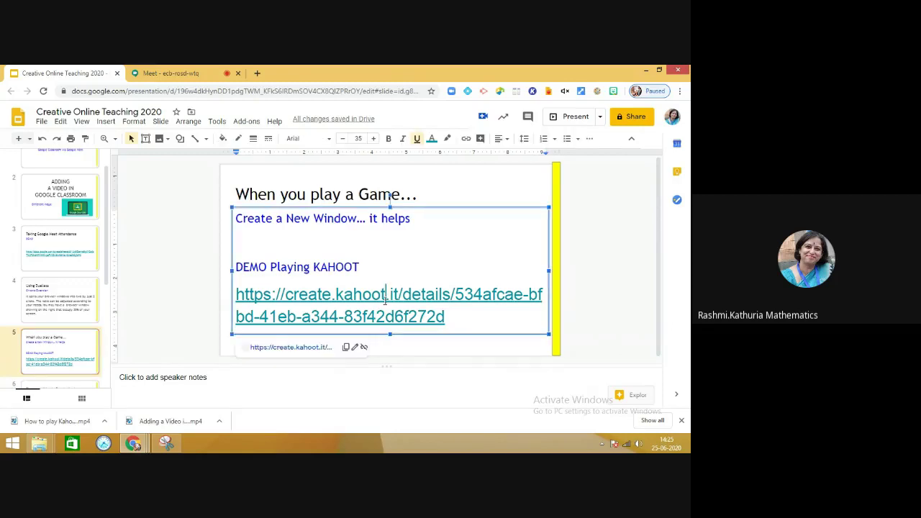
pyautogui.click(305, 349)
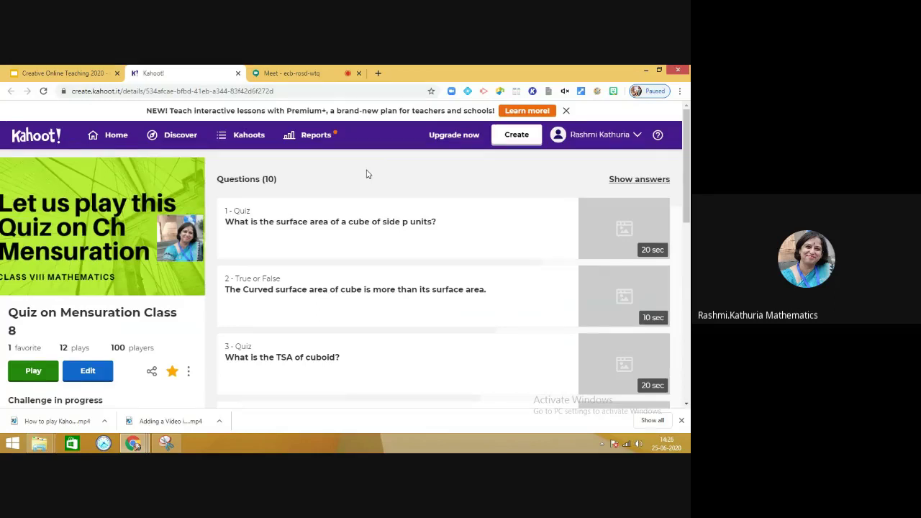
# Step: Open a new Chrome window and tile it right of the restored Kahoot quiz window
pyautogui.hotkey('ctrl', 'n')
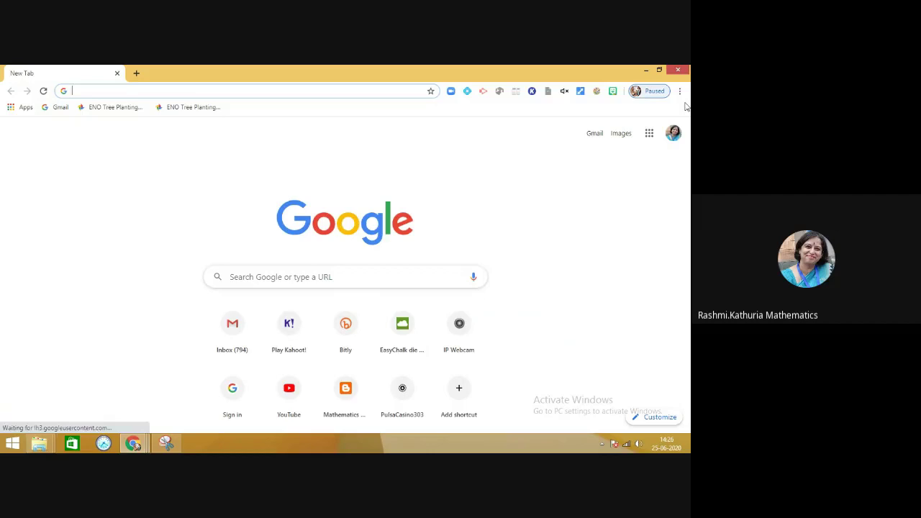
pyautogui.click(659, 71)
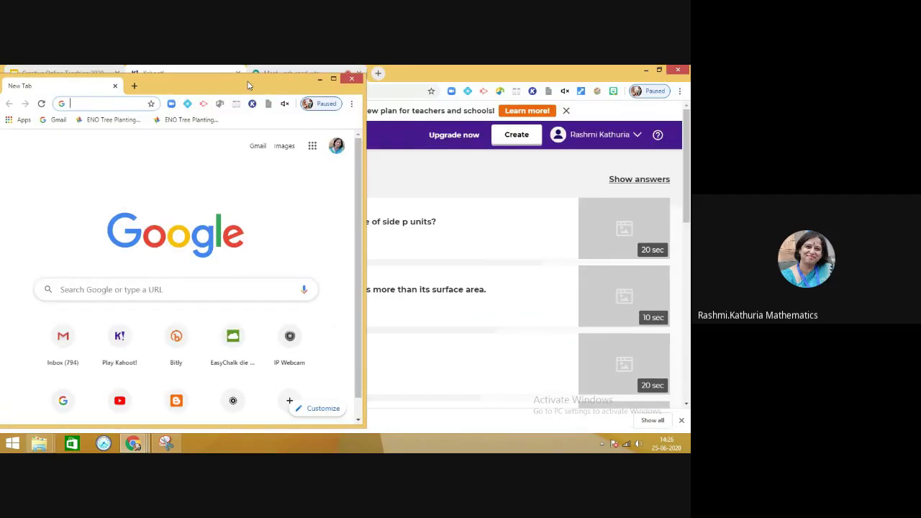
pyautogui.moveTo(259, 77); pyautogui.dragTo(545, 97)
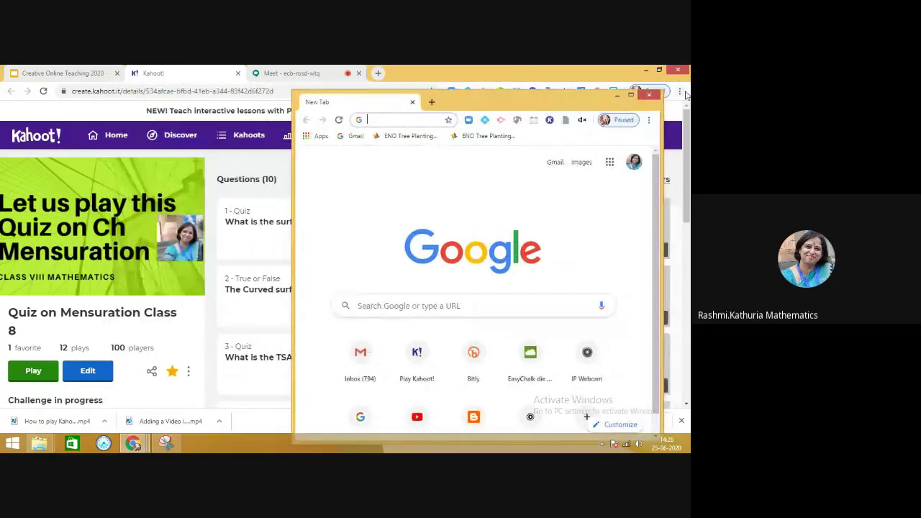
pyautogui.click(659, 70)
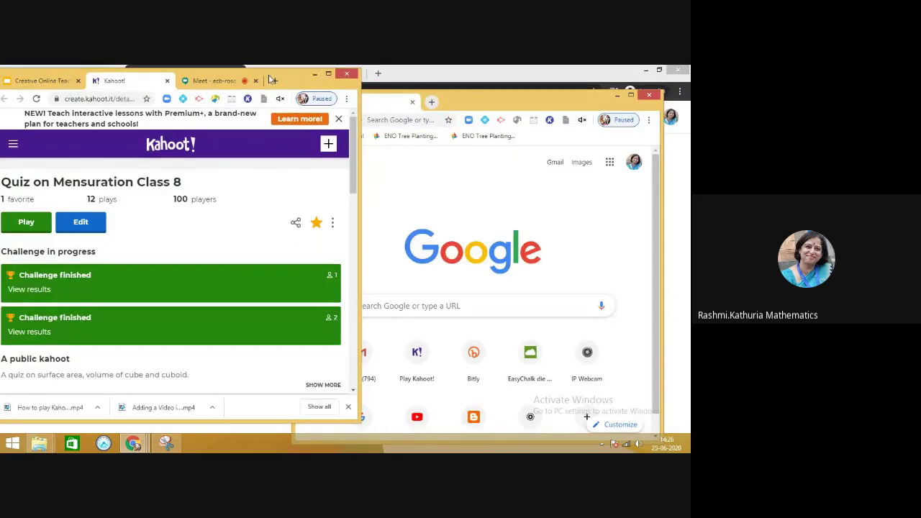
pyautogui.moveTo(285, 80)
pyautogui.mouseDown()
pyautogui.moveTo(351, 78)
pyautogui.moveTo(265, 81)
pyautogui.moveTo(280, 78)
pyautogui.mouseUp()
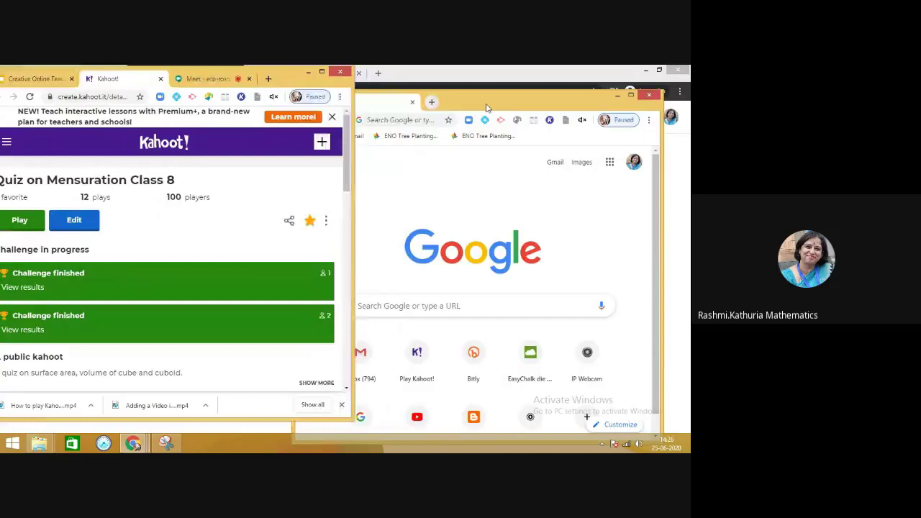
pyautogui.moveTo(487, 106); pyautogui.dragTo(552, 82)
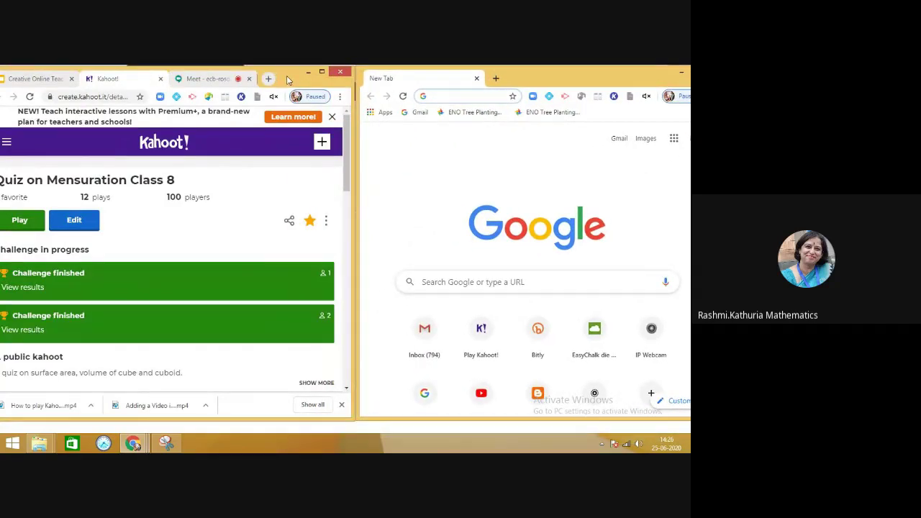
pyautogui.moveTo(290, 74); pyautogui.dragTo(295, 74)
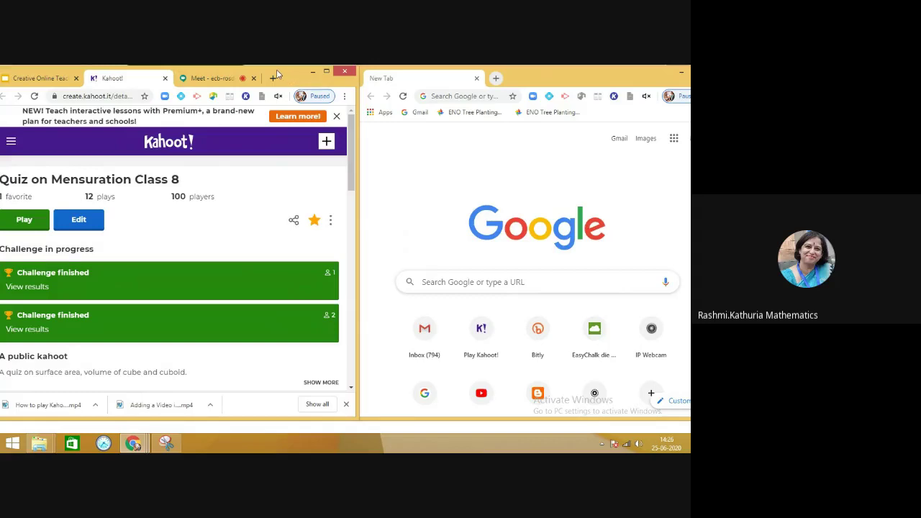
pyautogui.moveTo(272, 74)
pyautogui.mouseDown()
pyautogui.moveTo(340, 69)
pyautogui.moveTo(274, 68)
pyautogui.mouseUp()
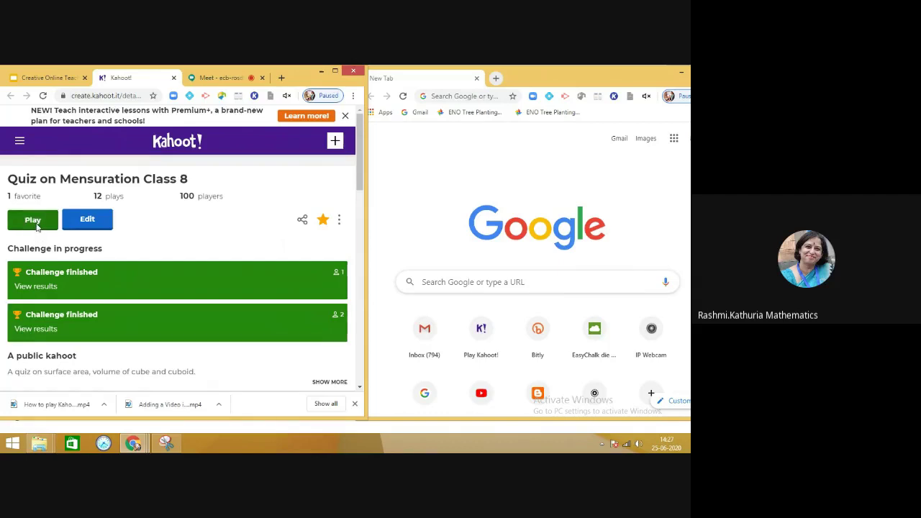
# Step: Host the quiz via Play, Teach, Classic mode, and select the lobby's Game PIN
pyautogui.click(34, 225)
pyautogui.click(100, 299)
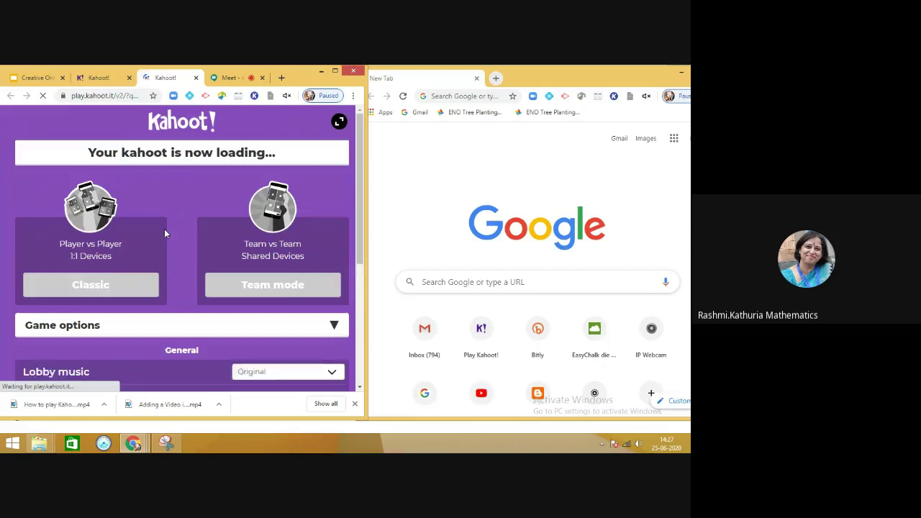
pyautogui.click(107, 291)
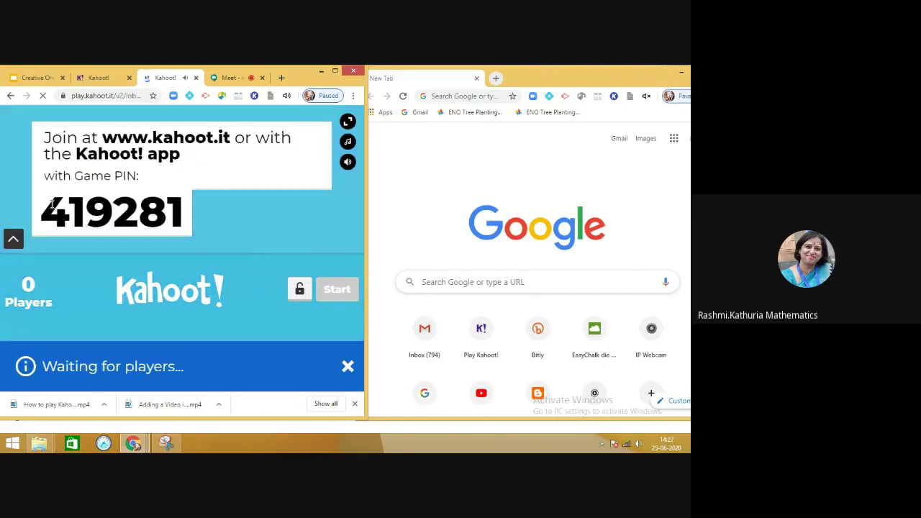
pyautogui.moveTo(49, 203); pyautogui.dragTo(192, 213)
pyautogui.hotkey('ctrl', 'c')
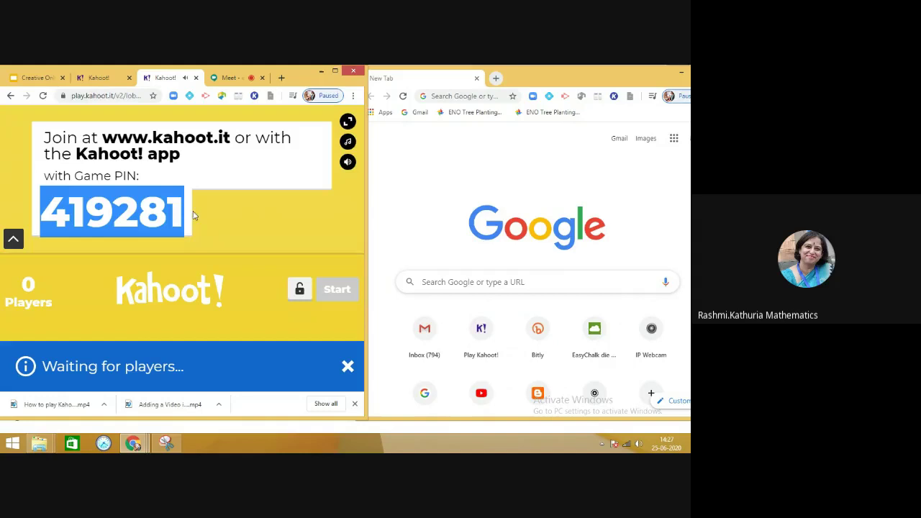
# Step: In the right window, go to kahoot.it and submit the pasted Game PIN
pyautogui.click(465, 95)
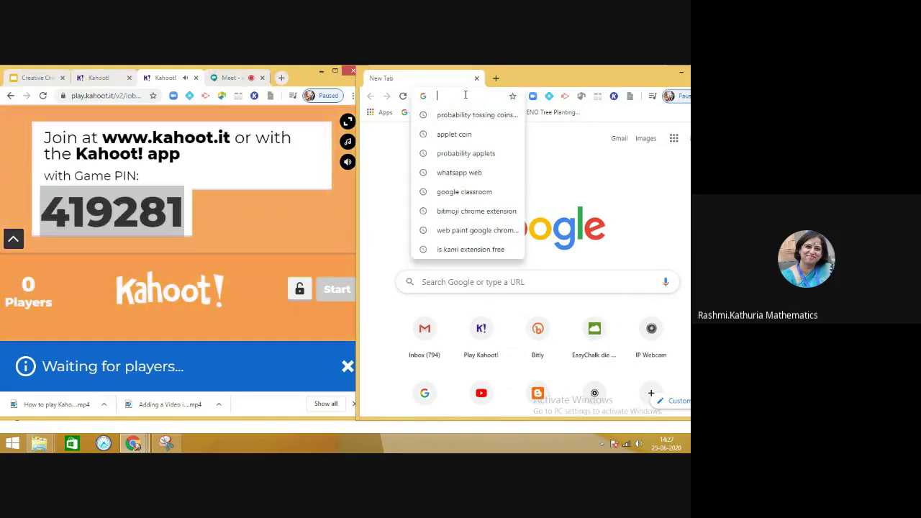
pyautogui.write('kahoot')
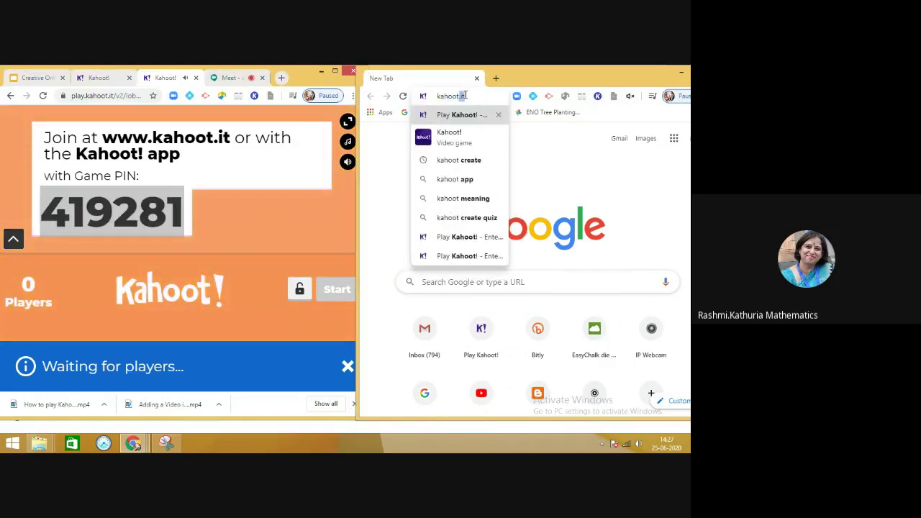
pyautogui.write('.it')
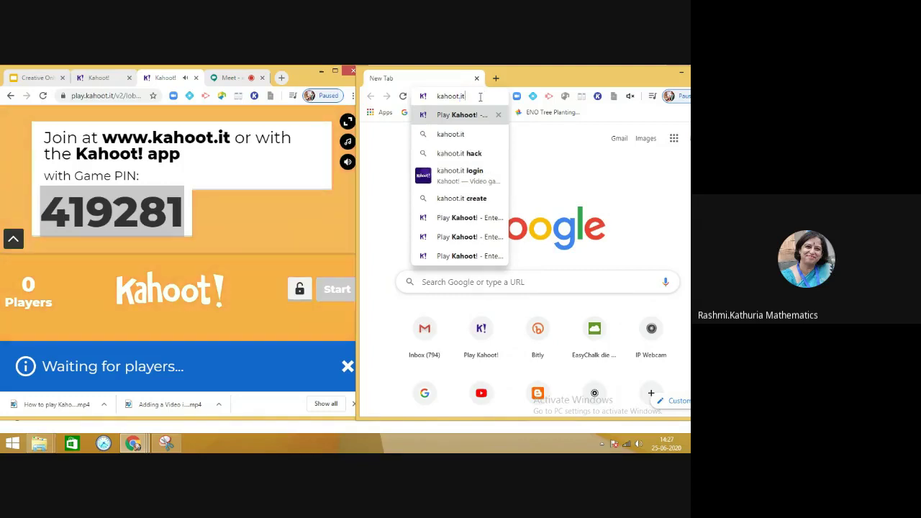
pyautogui.press('Return')
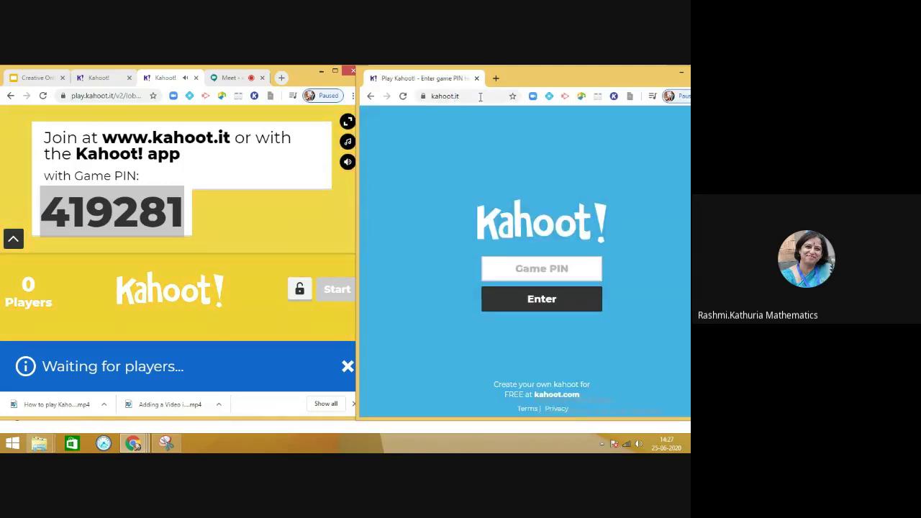
pyautogui.click(530, 267)
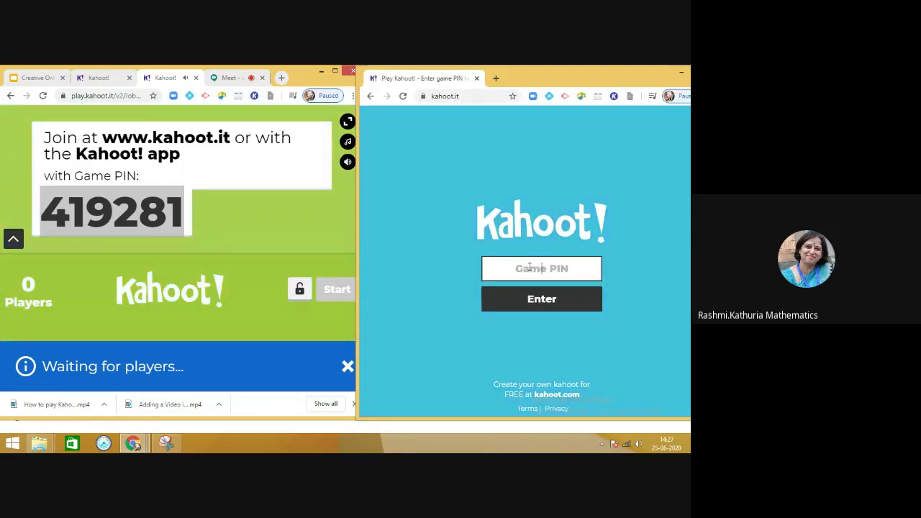
pyautogui.hotkey('ctrl', 'v')
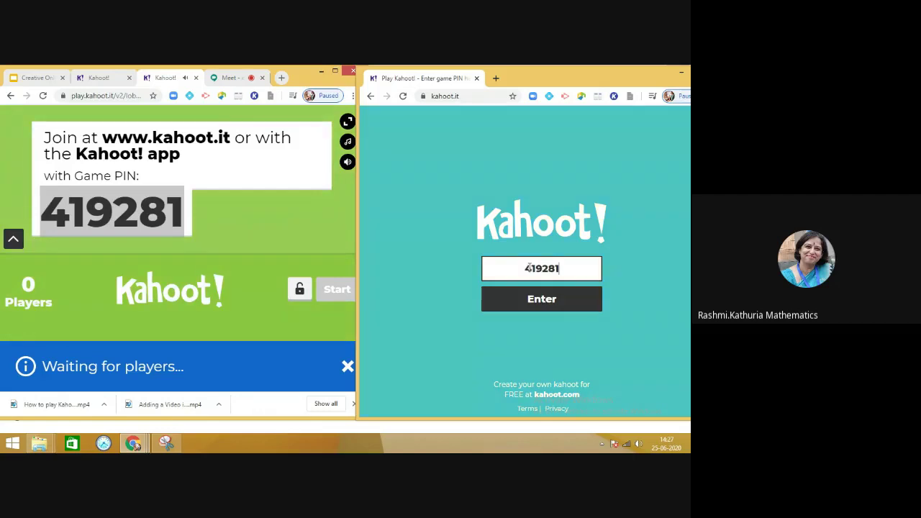
pyautogui.click(541, 301)
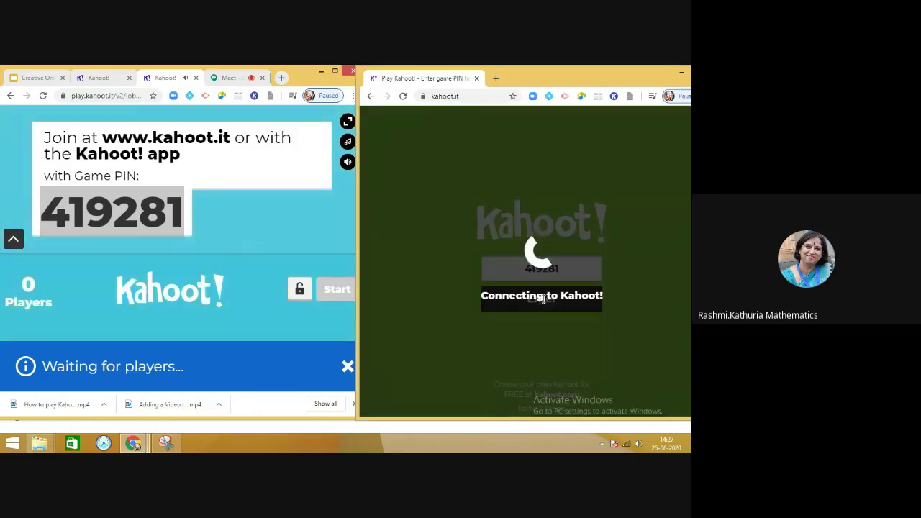
# Step: Enter a player nickname and join the game as a student
pyautogui.click(518, 274)
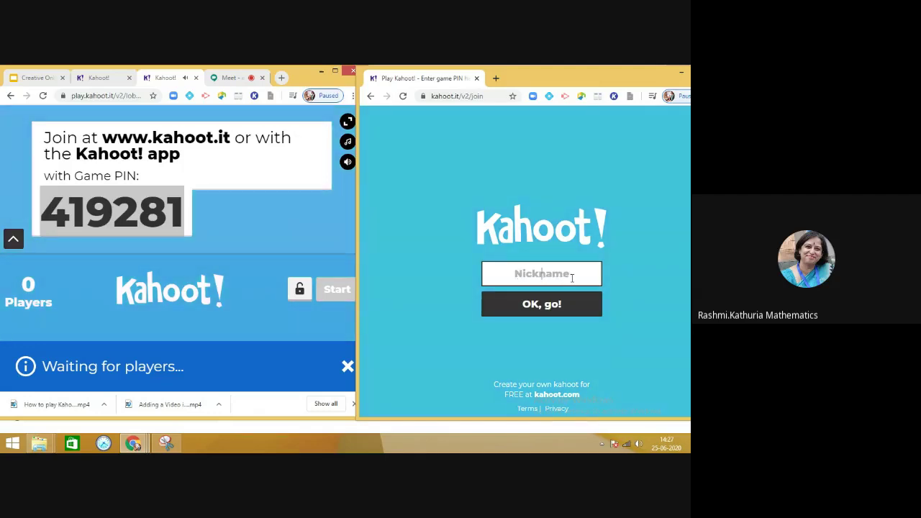
pyautogui.write('RashKath')
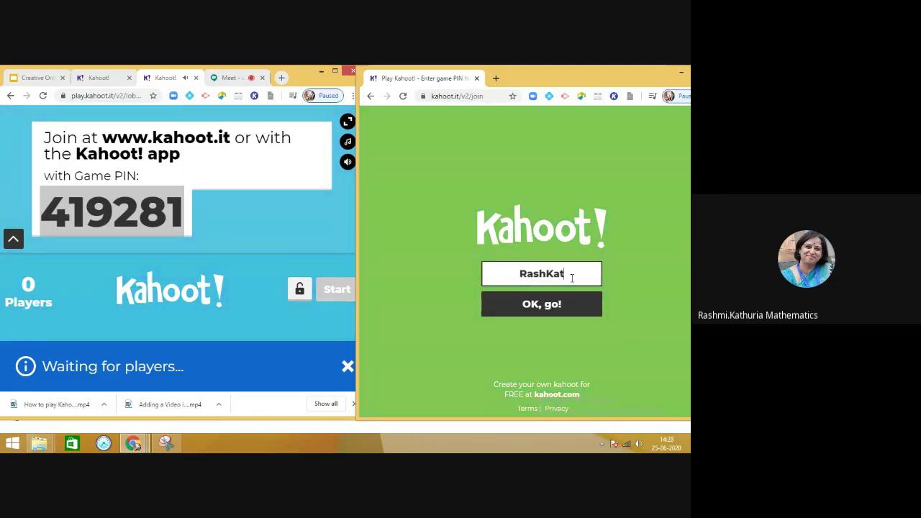
pyautogui.click(552, 311)
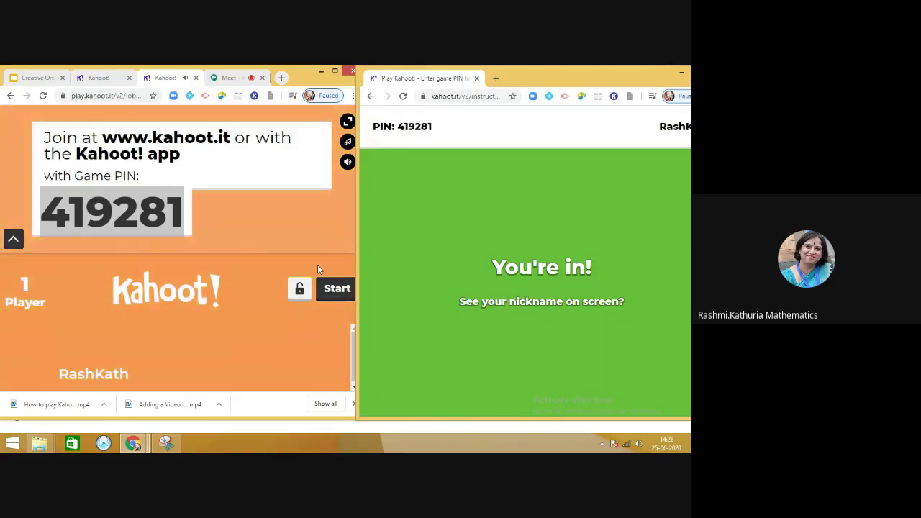
# Step: Start the game, answer 6p² for the cube's surface area, and show the scoreboard
pyautogui.click(336, 291)
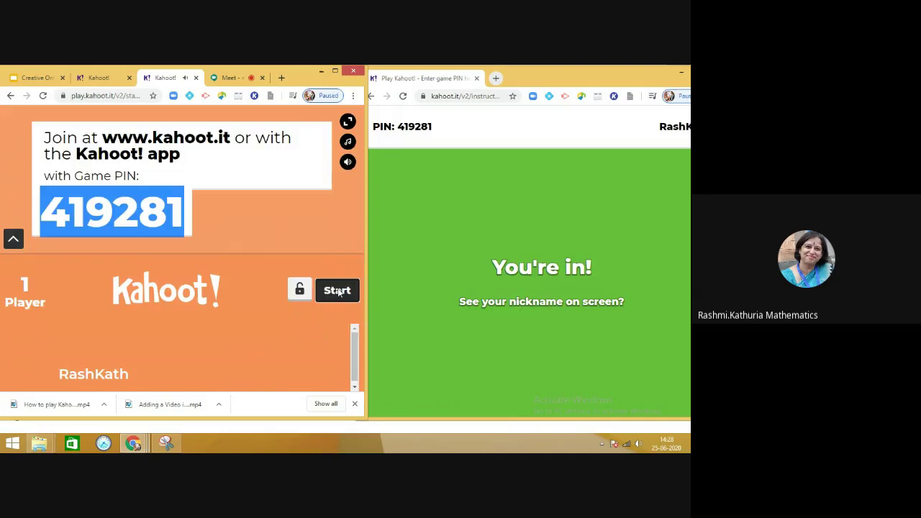
pyautogui.click(337, 290)
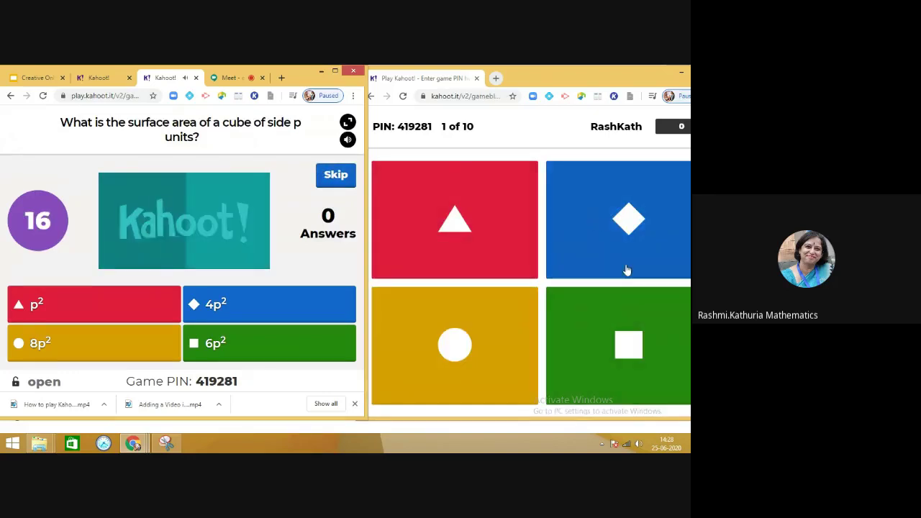
pyautogui.click(611, 336)
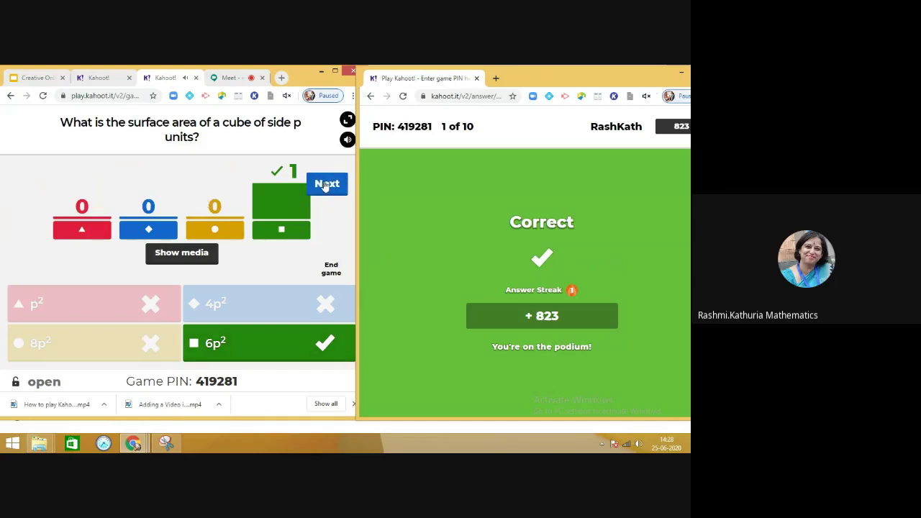
pyautogui.click(326, 185)
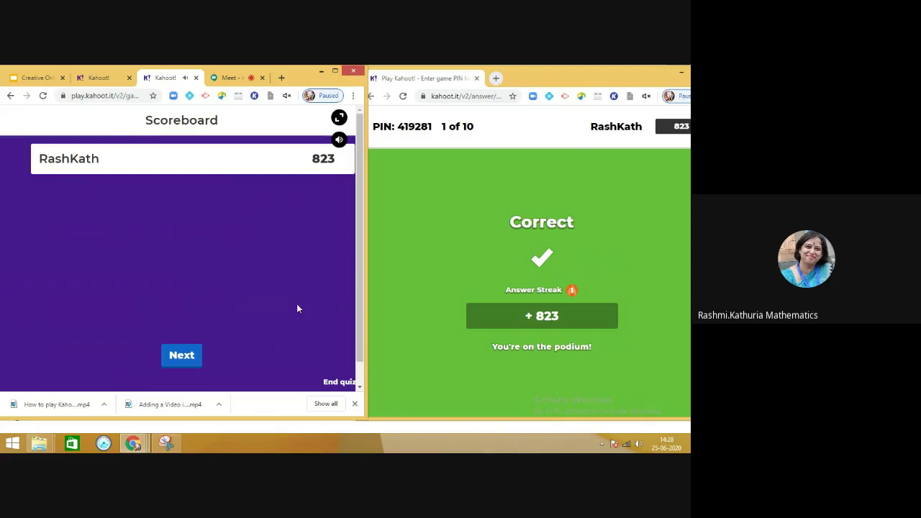
# Step: Advance to question 2, answer False on curved surface, and show the scoreboard
pyautogui.click(185, 357)
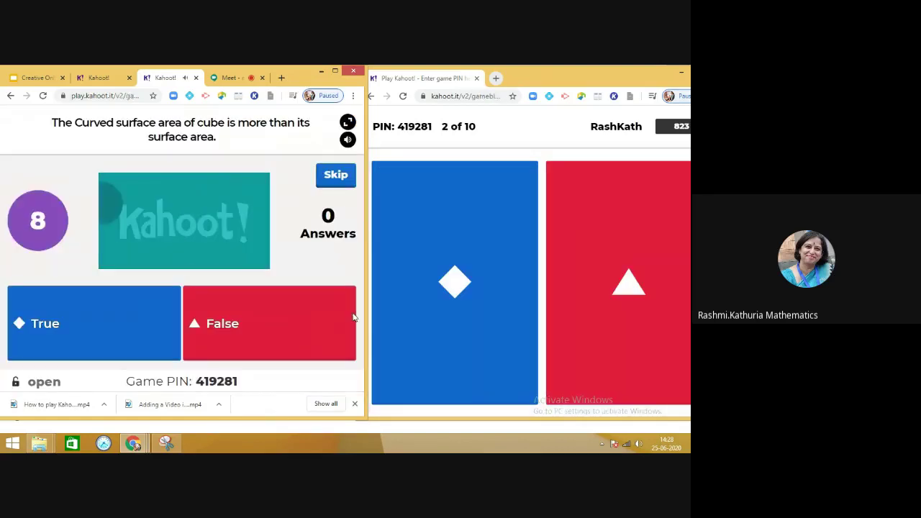
pyautogui.click(600, 288)
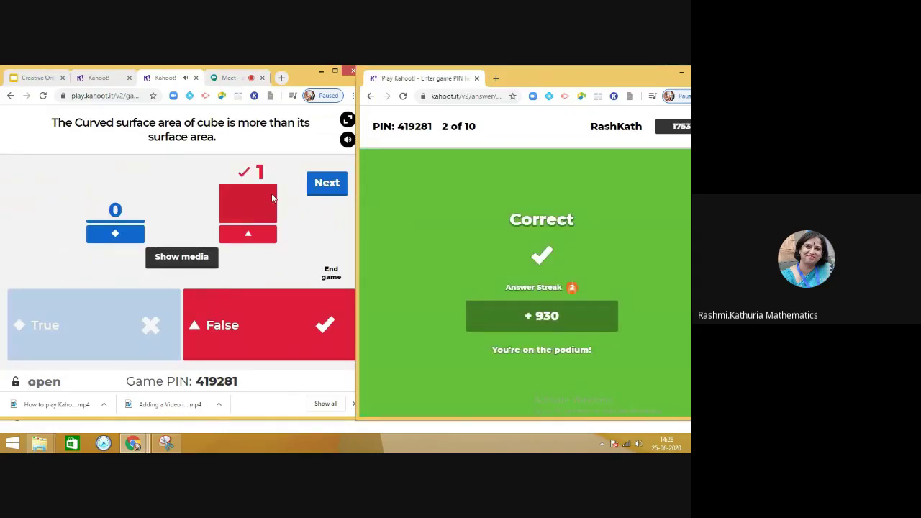
pyautogui.click(321, 185)
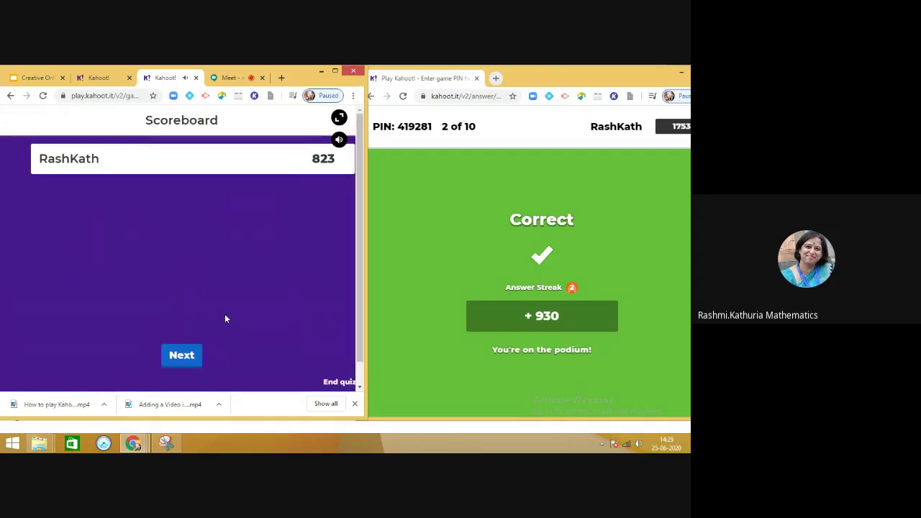